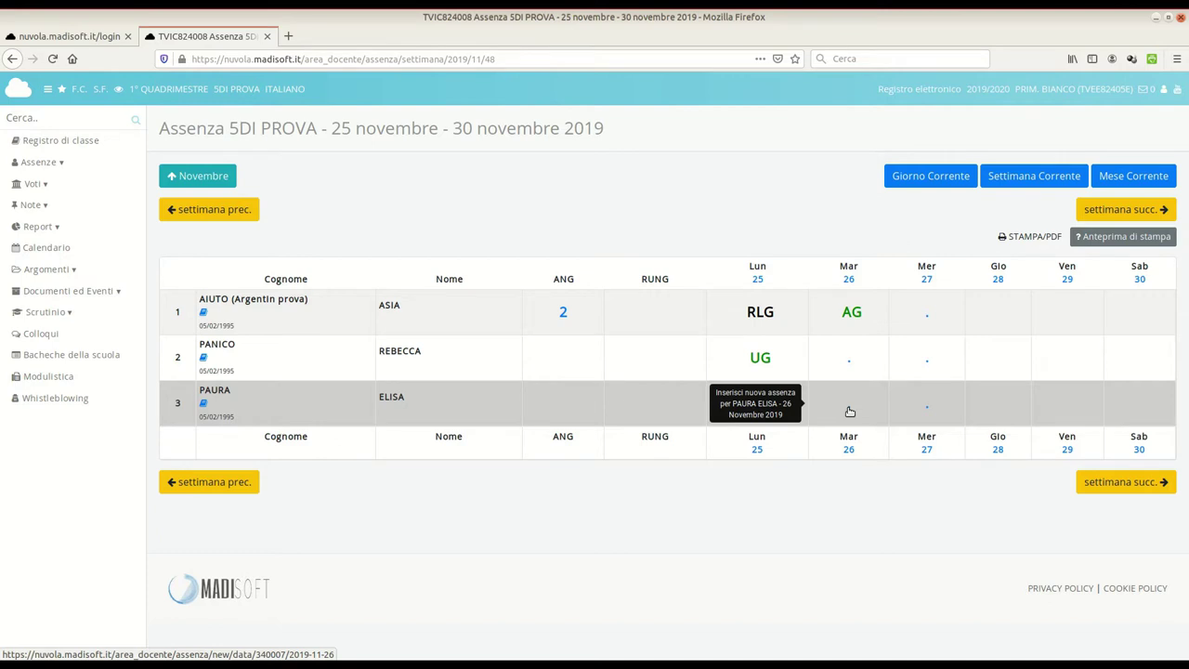
Start an absence entry for the third student on 26 November as RITARDO/USCITA with entry time 08:32
{"action": "left_click", "coordinate": [849, 411]}
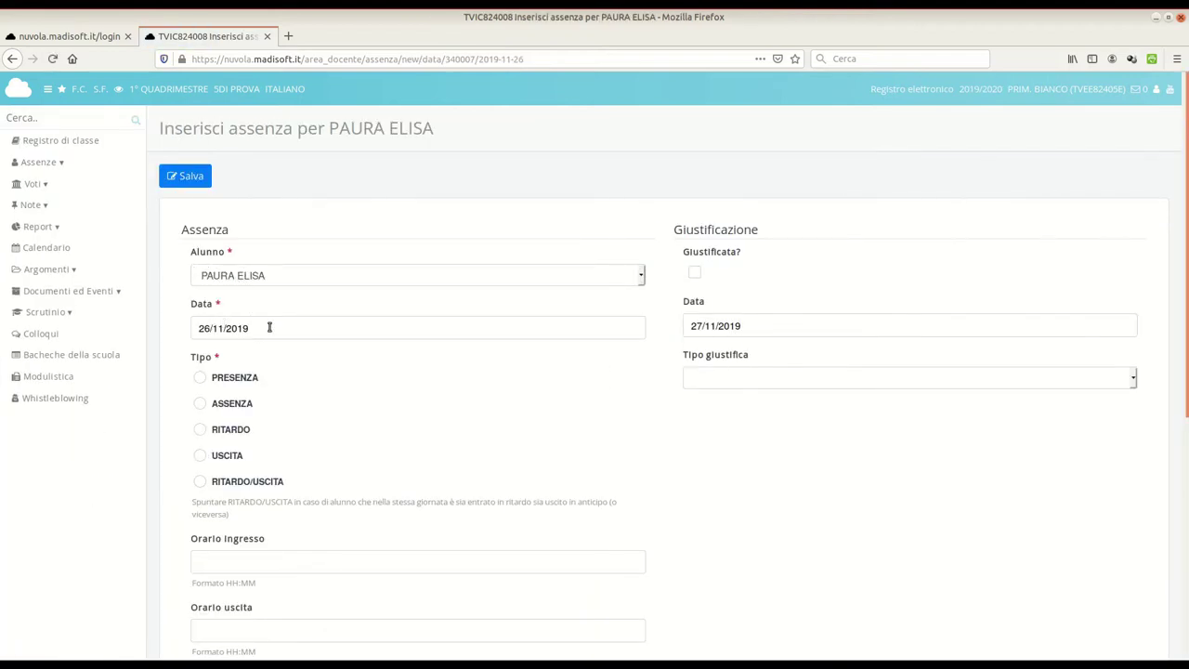
{"action": "scroll", "coordinate": [297, 361], "scroll_direction": "down", "scroll_amount": 2}
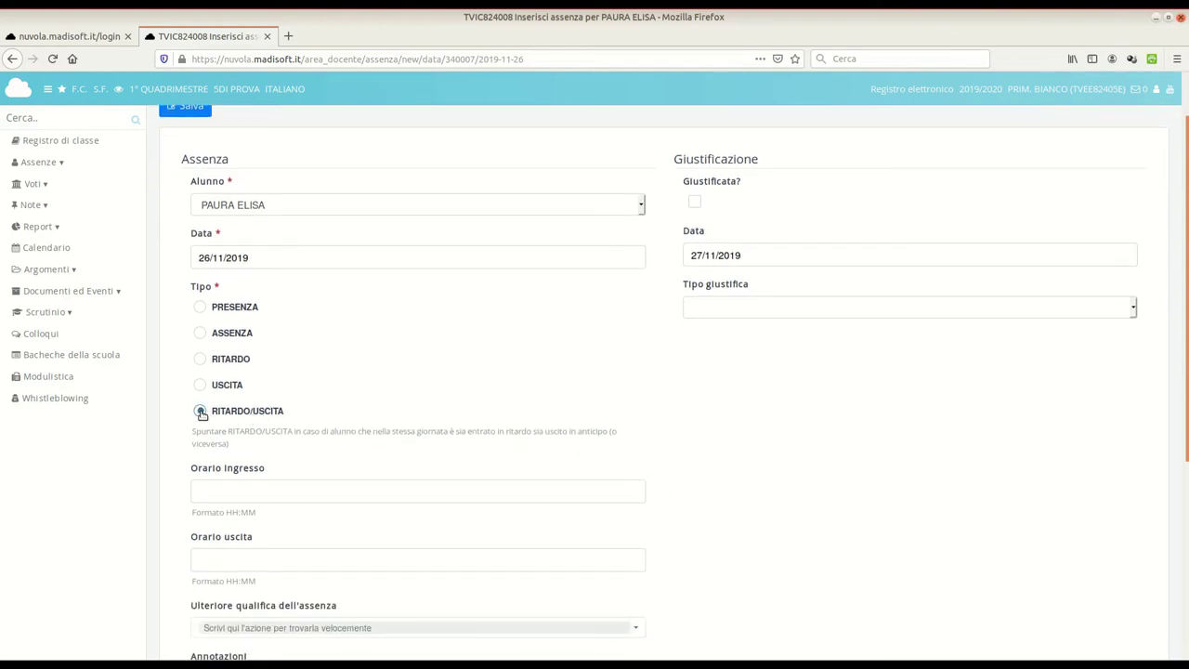
{"action": "left_click", "coordinate": [201, 412]}
{"action": "scroll", "coordinate": [525, 404], "scroll_direction": "down", "scroll_amount": 3}
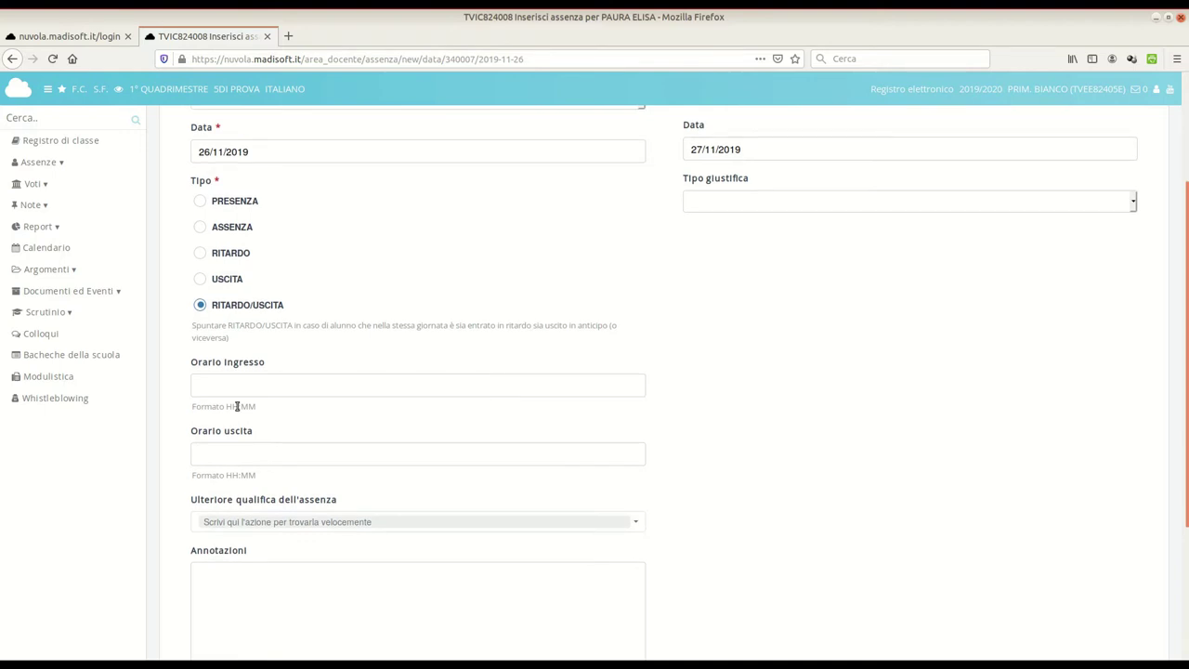
{"action": "left_click", "coordinate": [236, 385]}
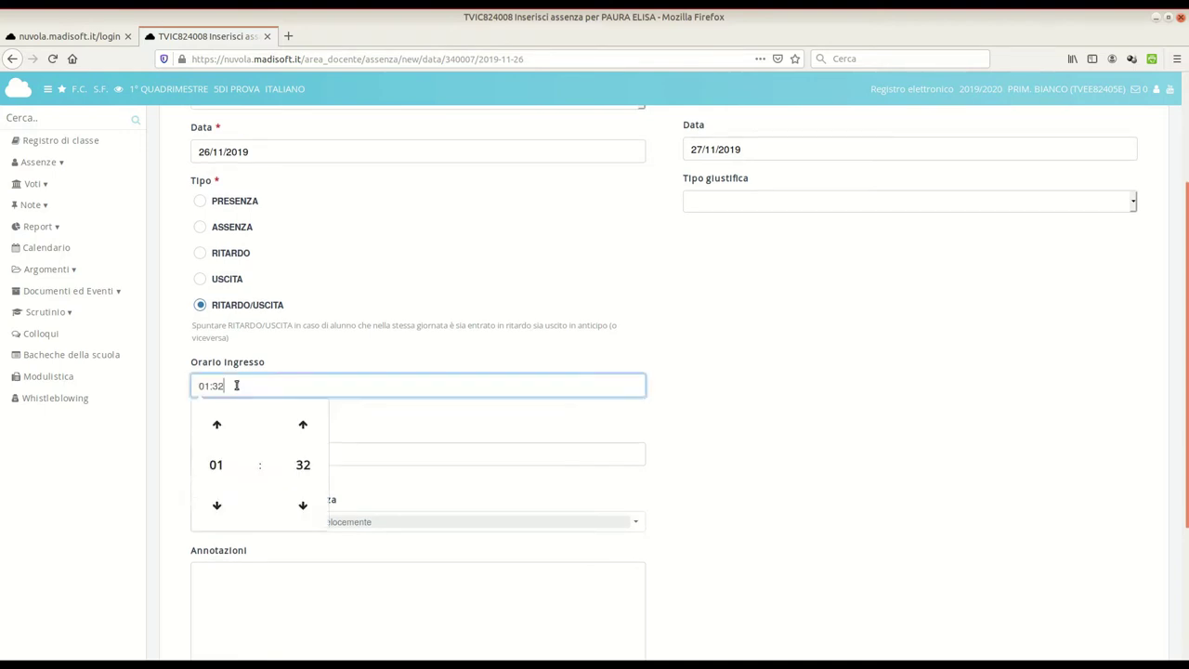
{"action": "left_click", "coordinate": [215, 464]}
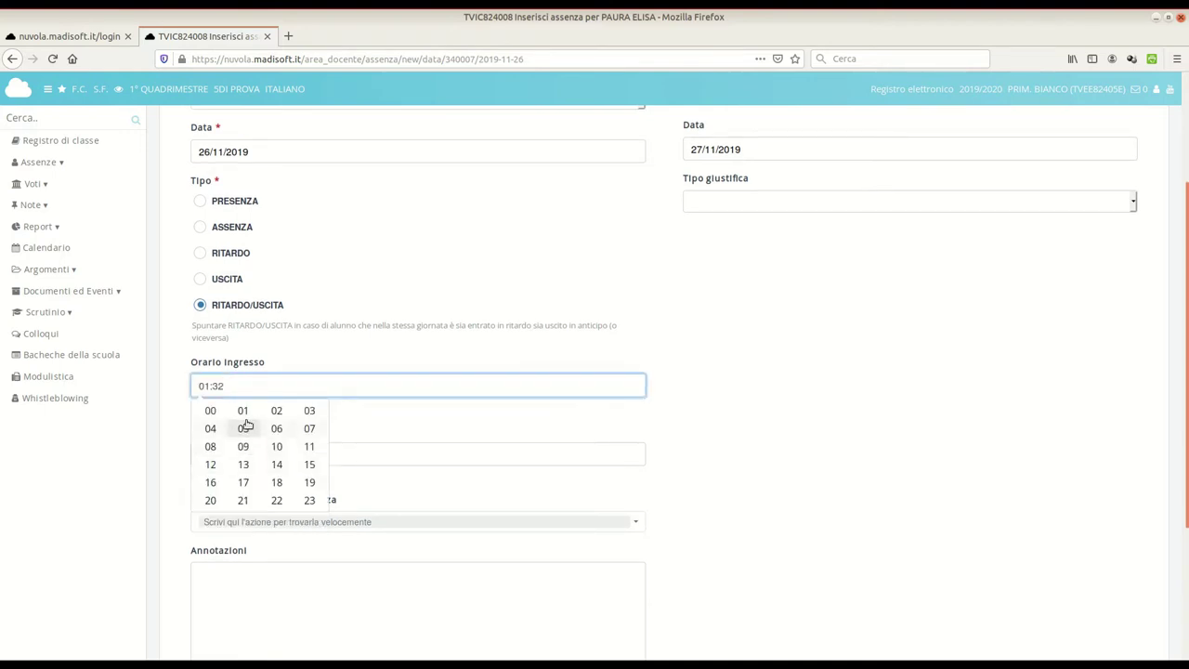
{"action": "left_click", "coordinate": [211, 447]}
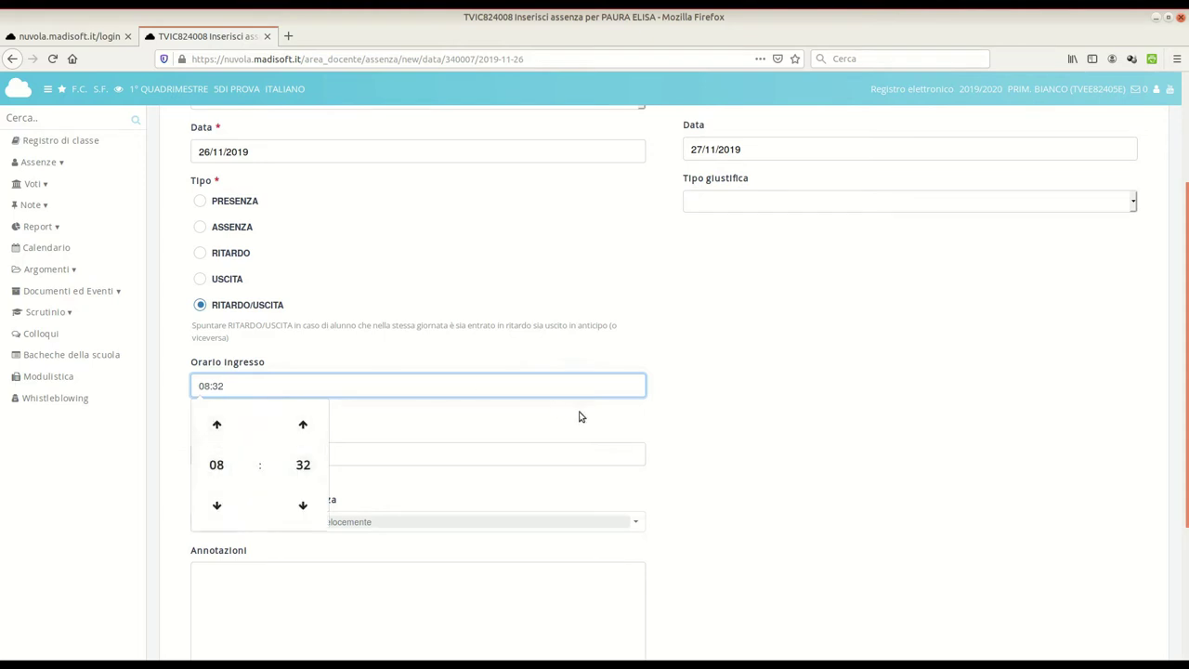
{"action": "left_click", "coordinate": [567, 434]}
Set the entry's Orario uscita to 10:33 and place the cursor in the Annotazioni field
{"action": "left_click", "coordinate": [279, 454]}
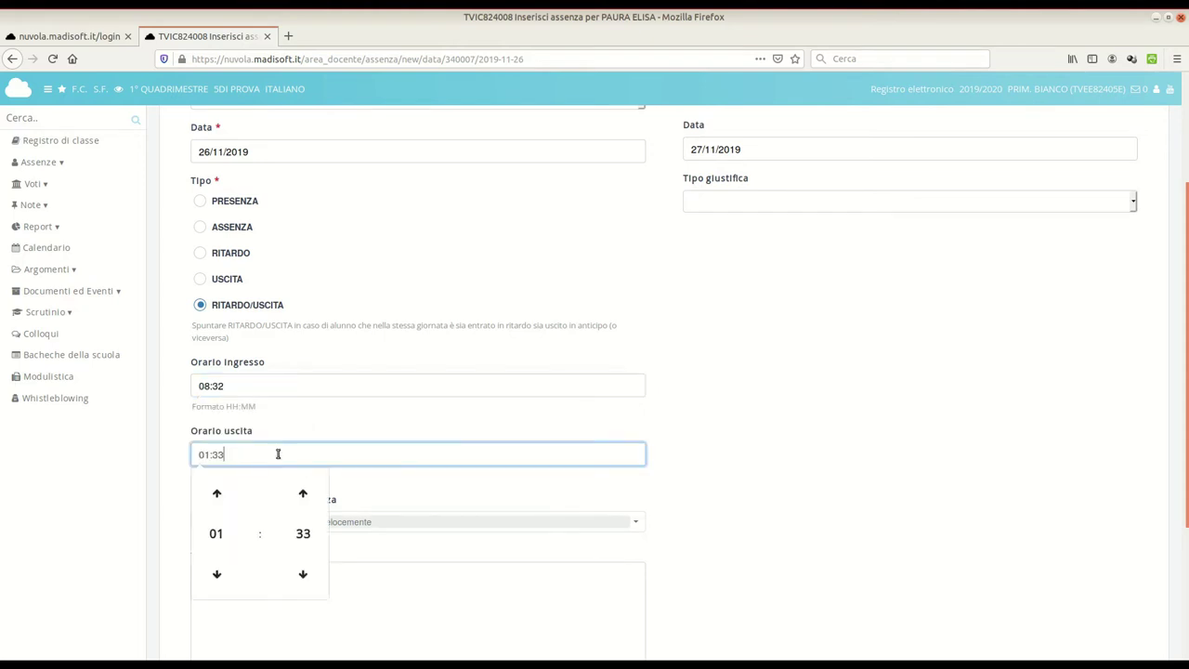
{"action": "left_click", "coordinate": [218, 533]}
{"action": "left_click", "coordinate": [276, 515]}
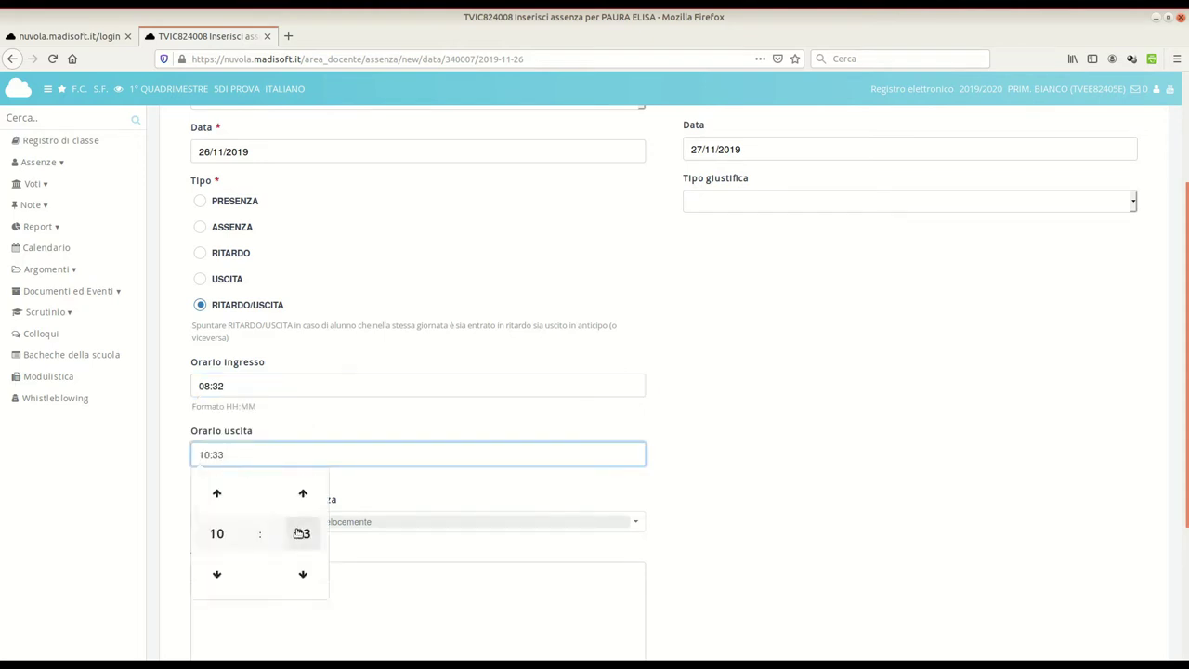
{"action": "left_click", "coordinate": [869, 448]}
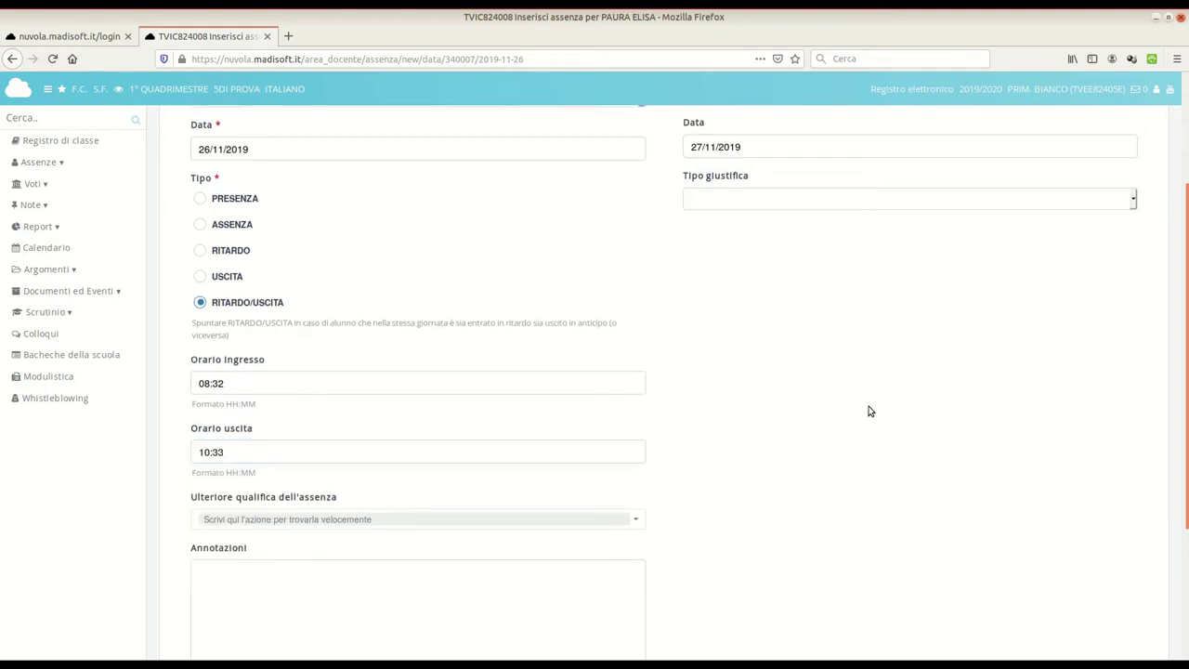
{"action": "scroll", "coordinate": [867, 409], "scroll_direction": "down", "scroll_amount": 2}
{"action": "scroll", "coordinate": [869, 410], "scroll_direction": "down", "scroll_amount": 1}
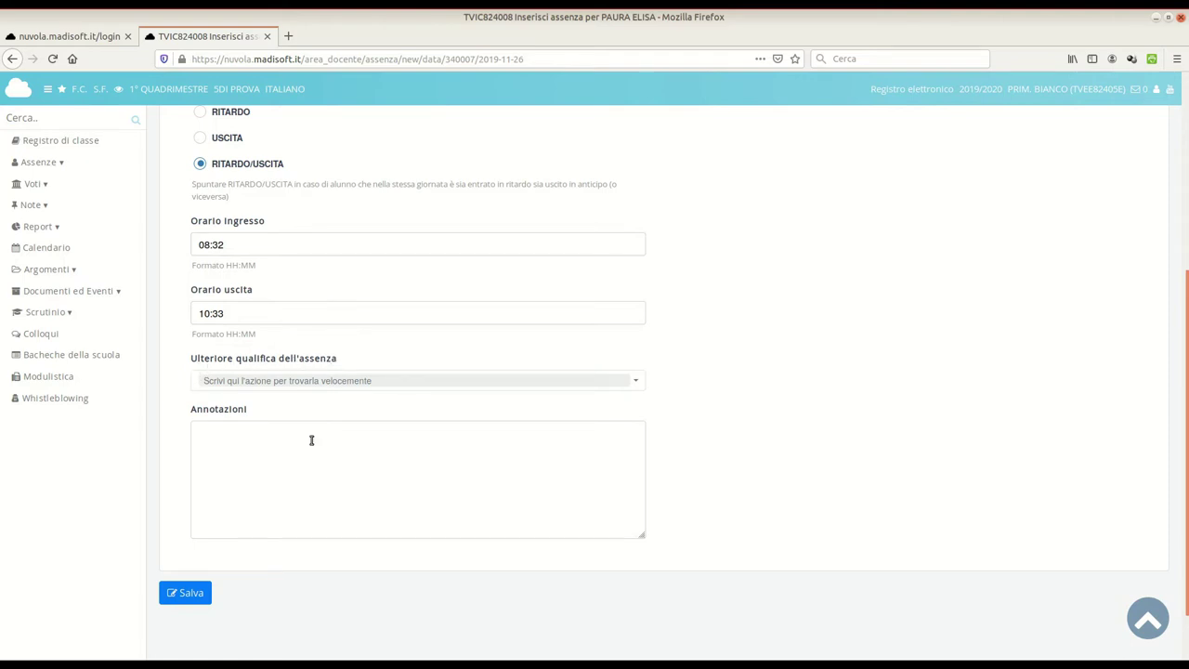
{"action": "left_click", "coordinate": [286, 497]}
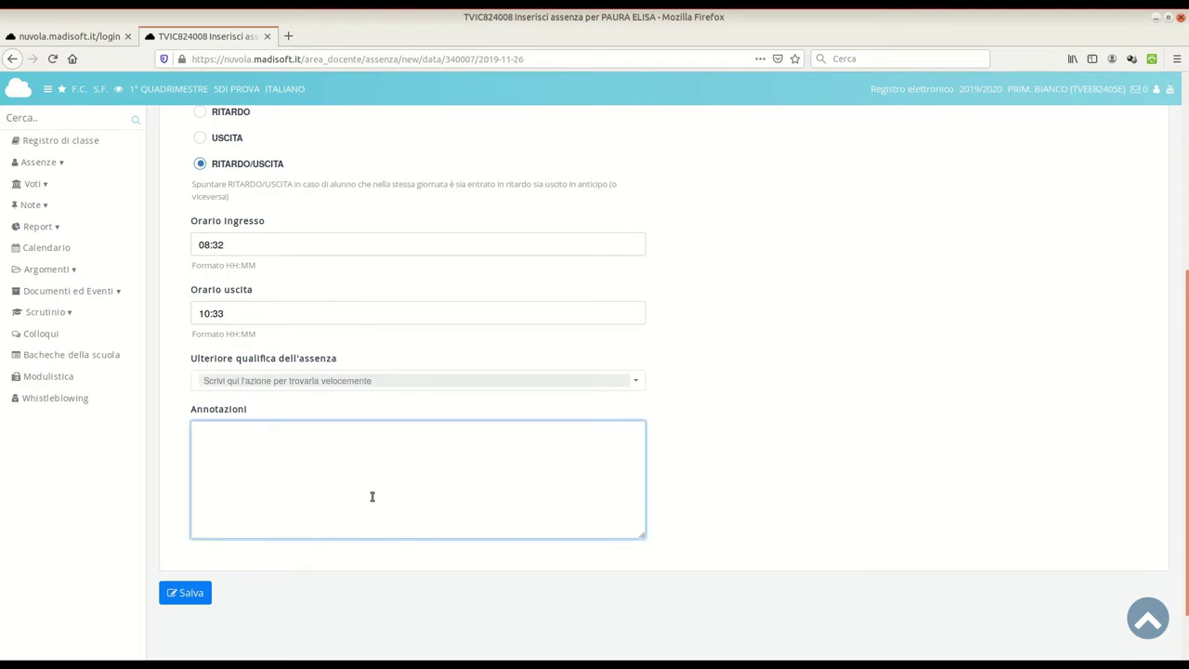
Mark the absence as justified on 26/11/2019 with type MOTIVI DI FAMIGLIA and save the entry
{"action": "scroll", "coordinate": [942, 427], "scroll_direction": "up", "scroll_amount": 5}
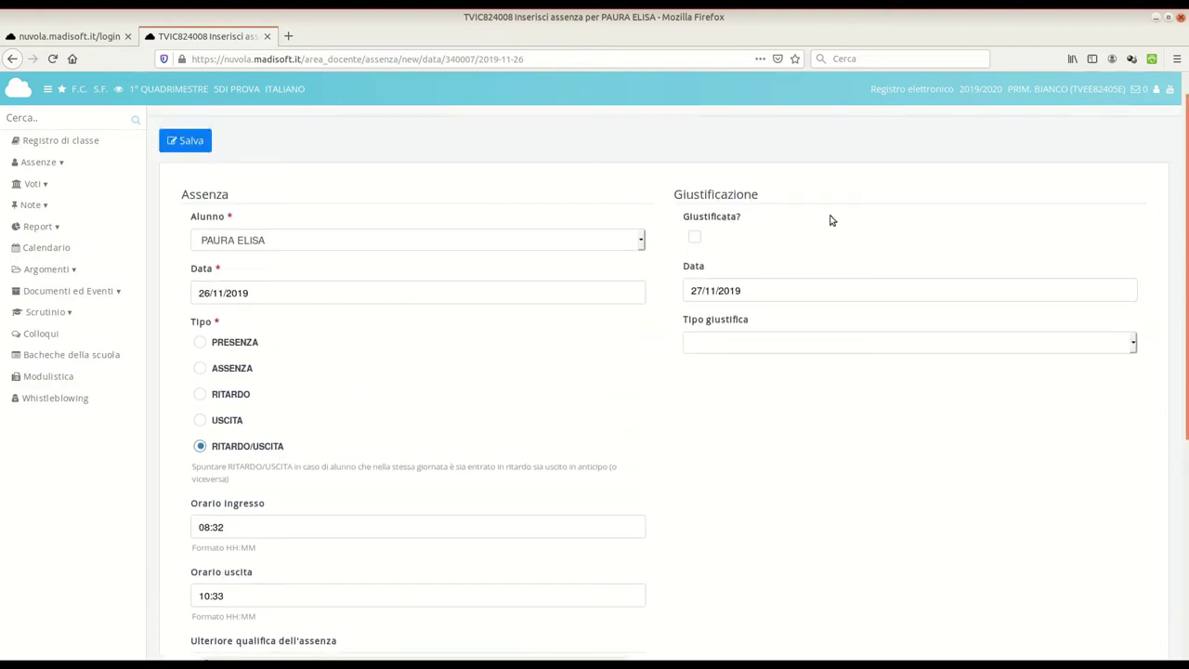
{"action": "left_click", "coordinate": [697, 238]}
{"action": "left_click", "coordinate": [724, 292]}
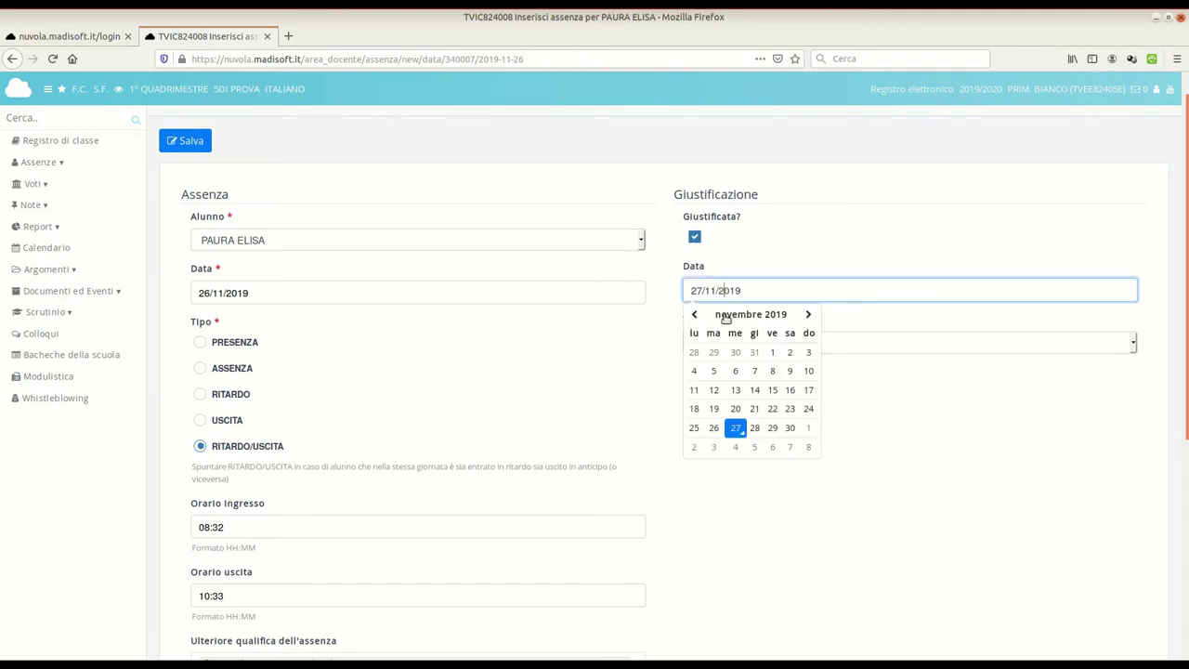
{"action": "left_click", "coordinate": [714, 427]}
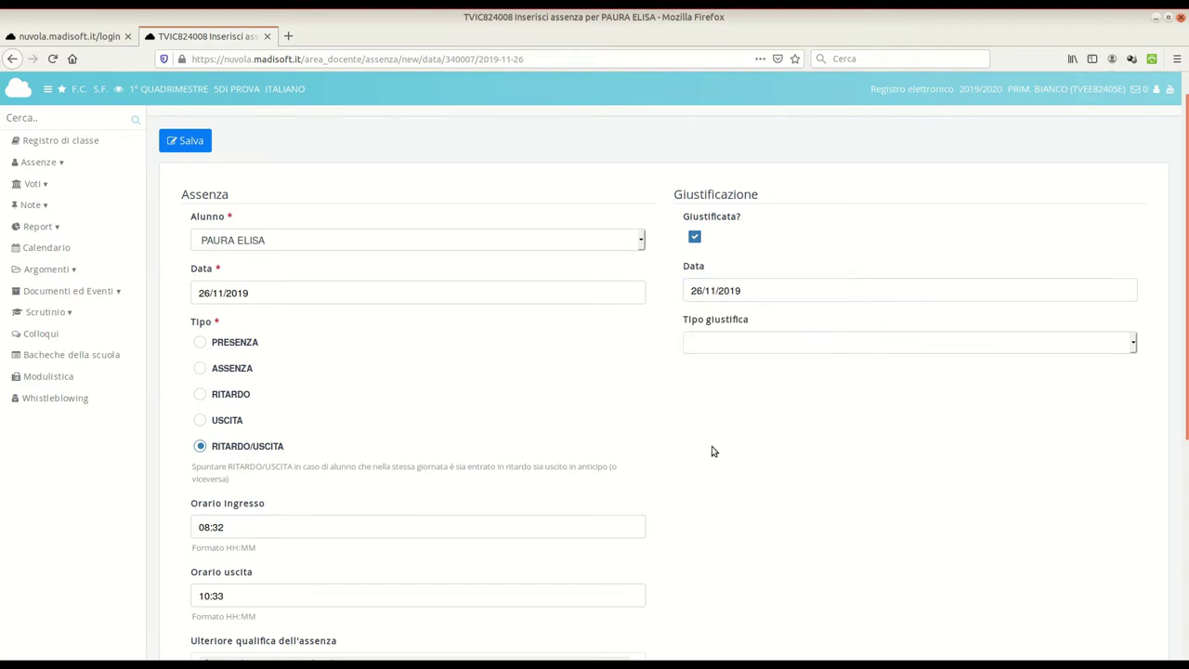
{"action": "left_click", "coordinate": [714, 343]}
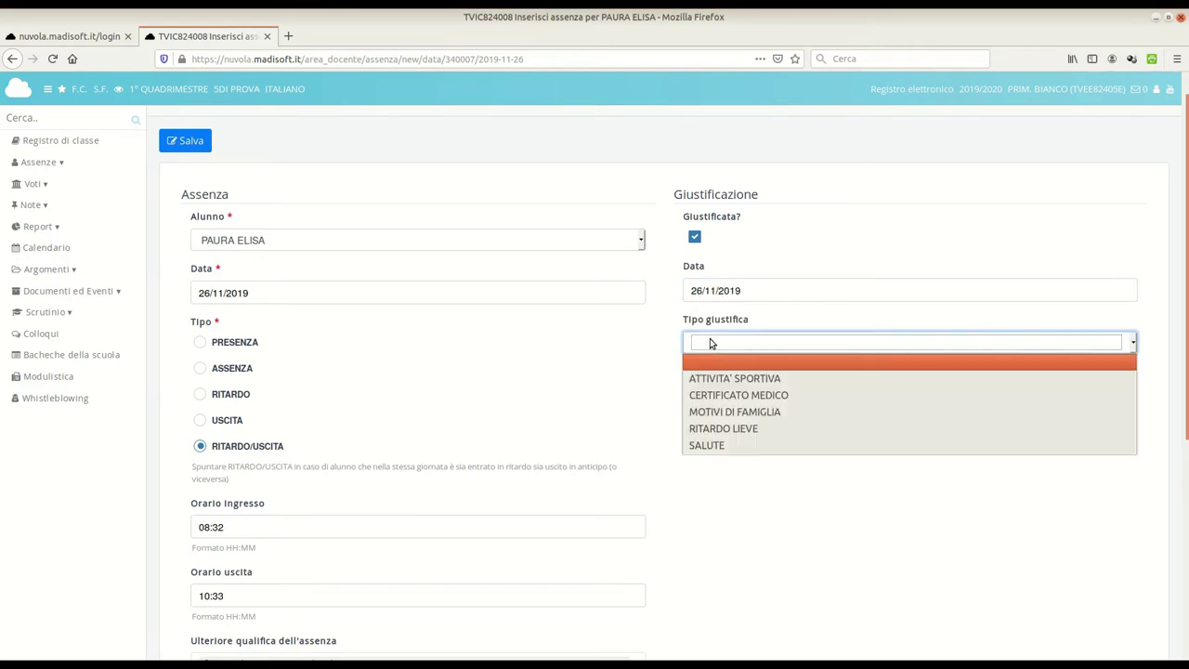
{"action": "left_click", "coordinate": [776, 413]}
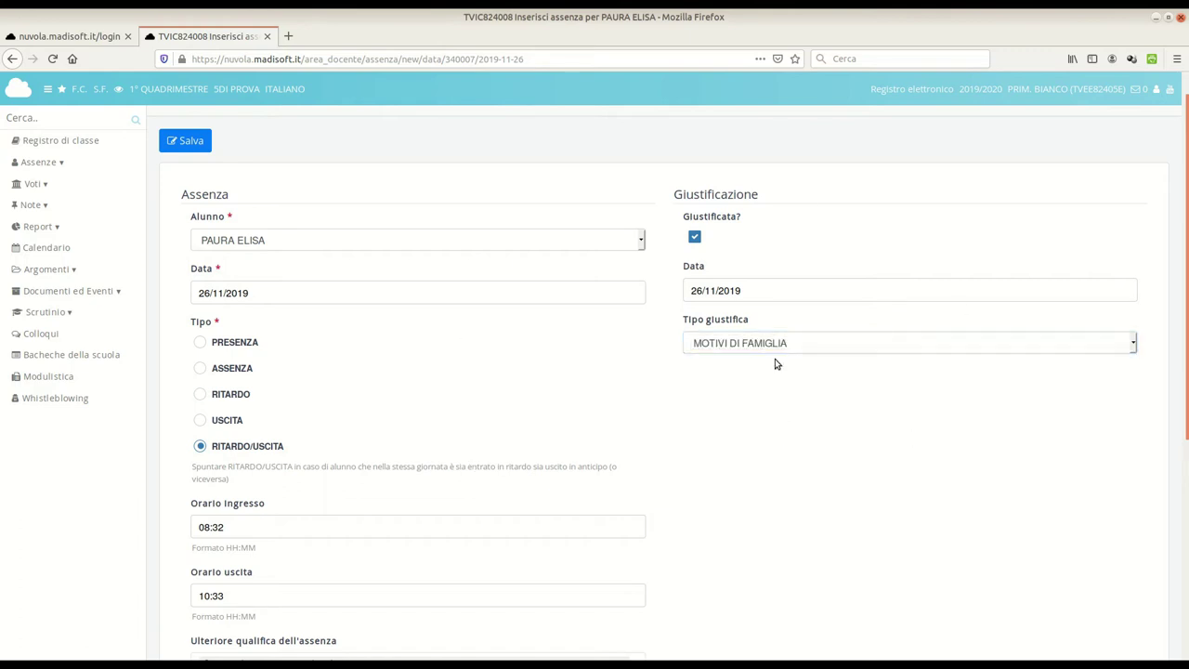
{"action": "left_click", "coordinate": [197, 148]}
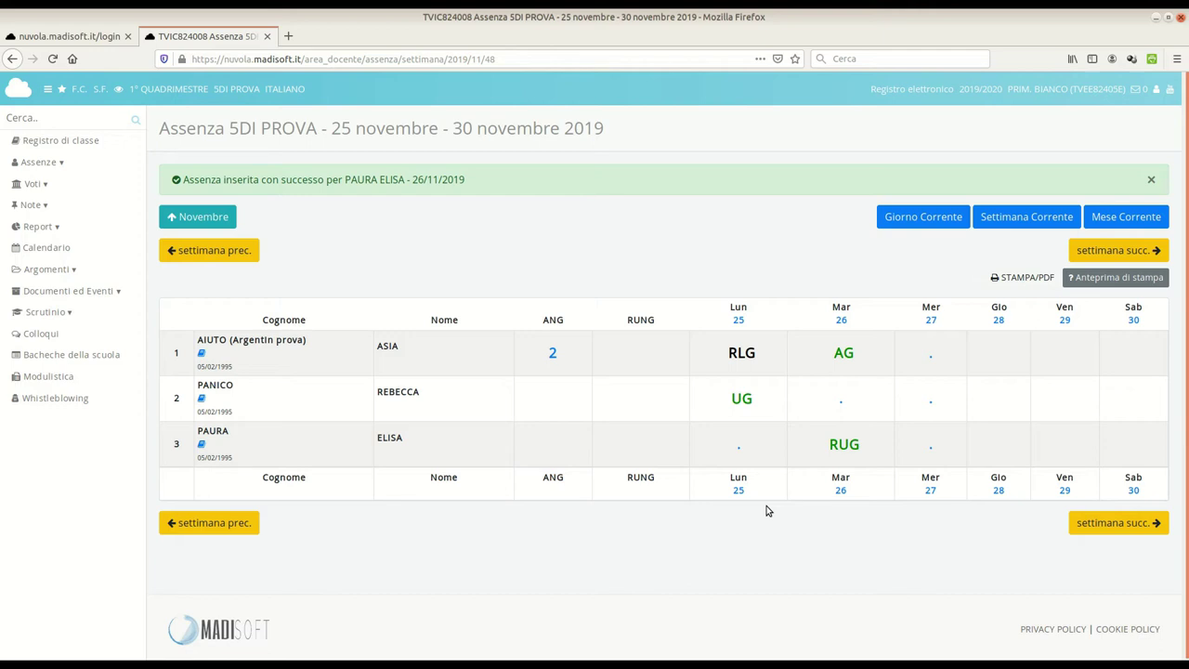
Start an absence entry for the second student on 26 November as RITARDO with entry time 09:00
{"action": "left_click", "coordinate": [845, 405]}
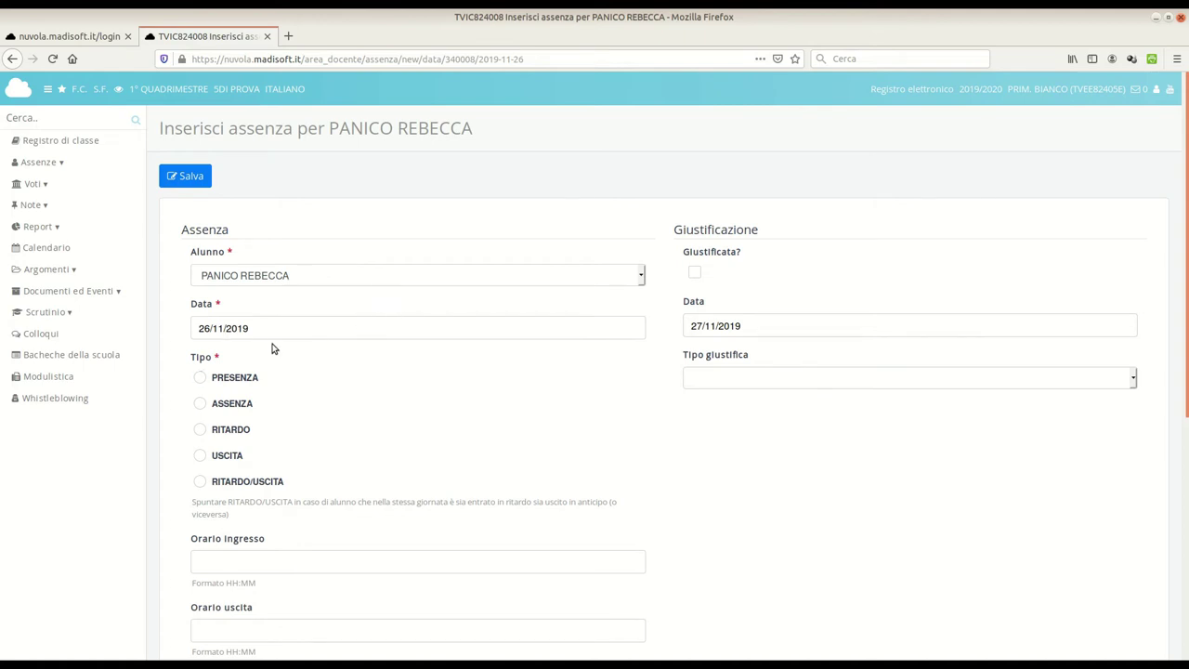
{"action": "left_click", "coordinate": [243, 429]}
{"action": "scroll", "coordinate": [406, 417], "scroll_direction": "down", "scroll_amount": 2}
{"action": "left_click", "coordinate": [284, 455]}
{"action": "left_click", "coordinate": [237, 522]}
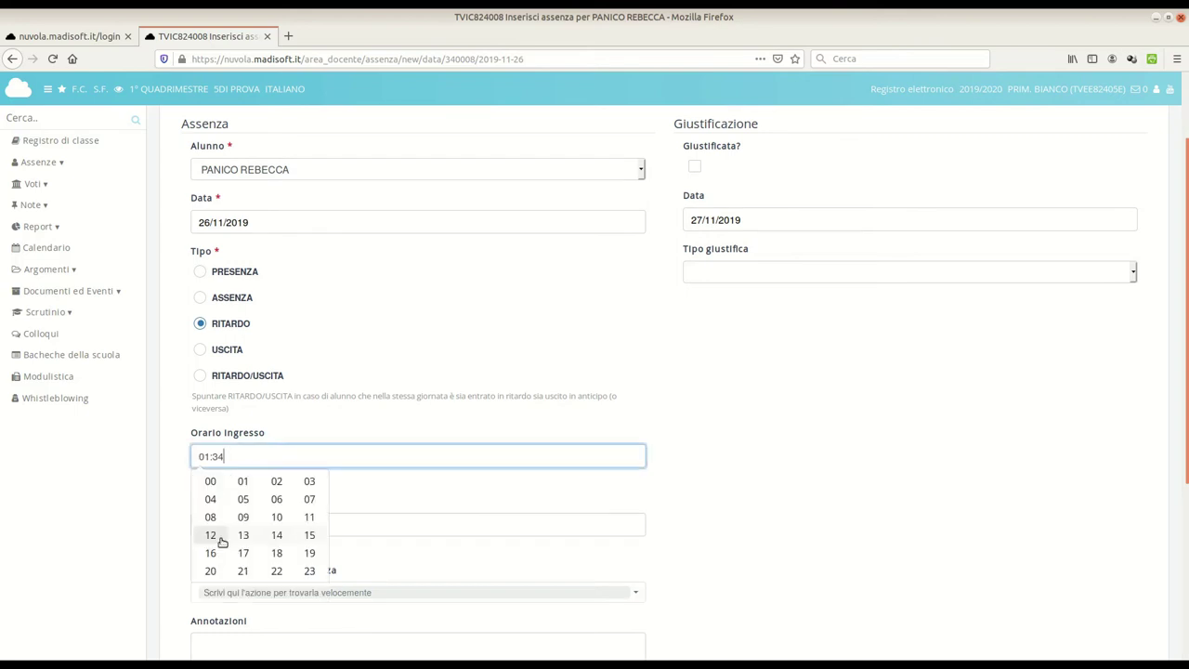
{"action": "left_click", "coordinate": [243, 517]}
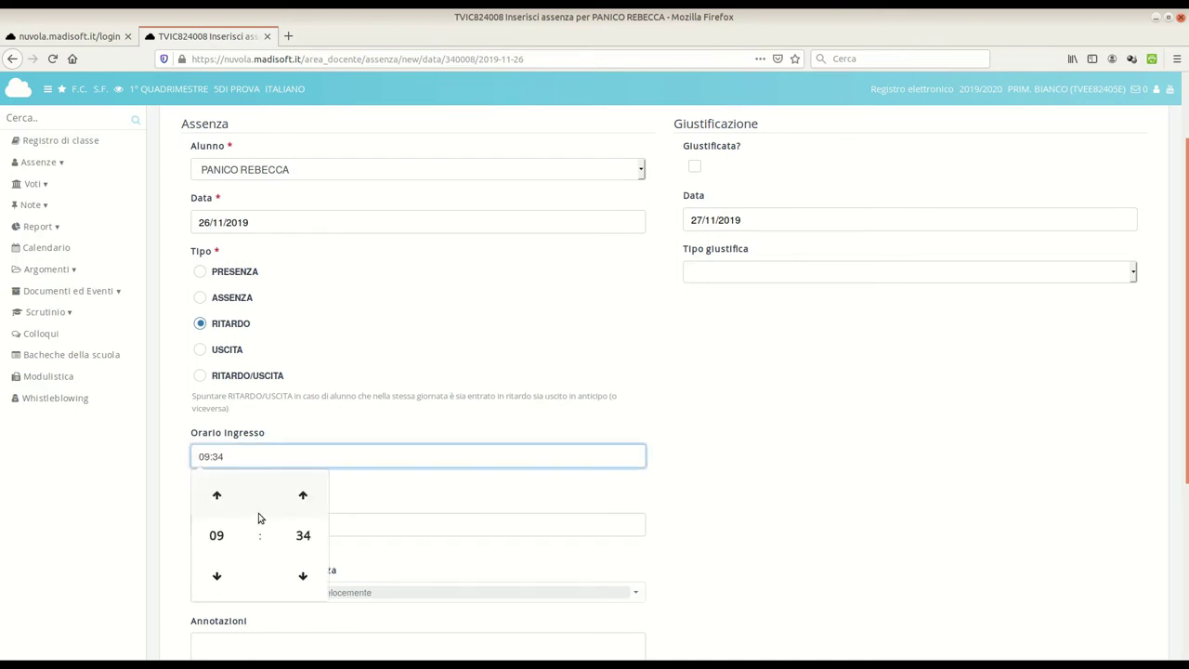
{"action": "left_click", "coordinate": [301, 536]}
{"action": "left_click", "coordinate": [214, 496]}
{"action": "scroll", "coordinate": [386, 505], "scroll_direction": "down", "scroll_amount": 3}
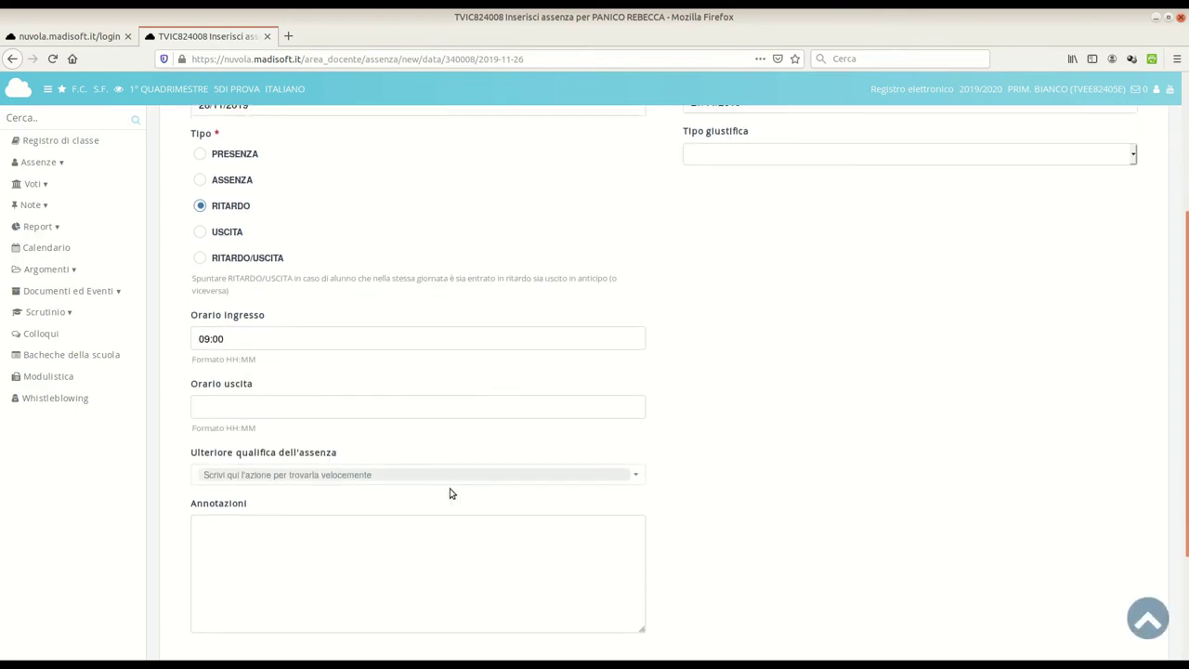
{"action": "left_click", "coordinate": [285, 528]}
Mark the second student's late arrival as justified on 26/11/2019 with type RITARDO LIEVE and save it
{"action": "scroll", "coordinate": [1031, 396], "scroll_direction": "up", "scroll_amount": 5}
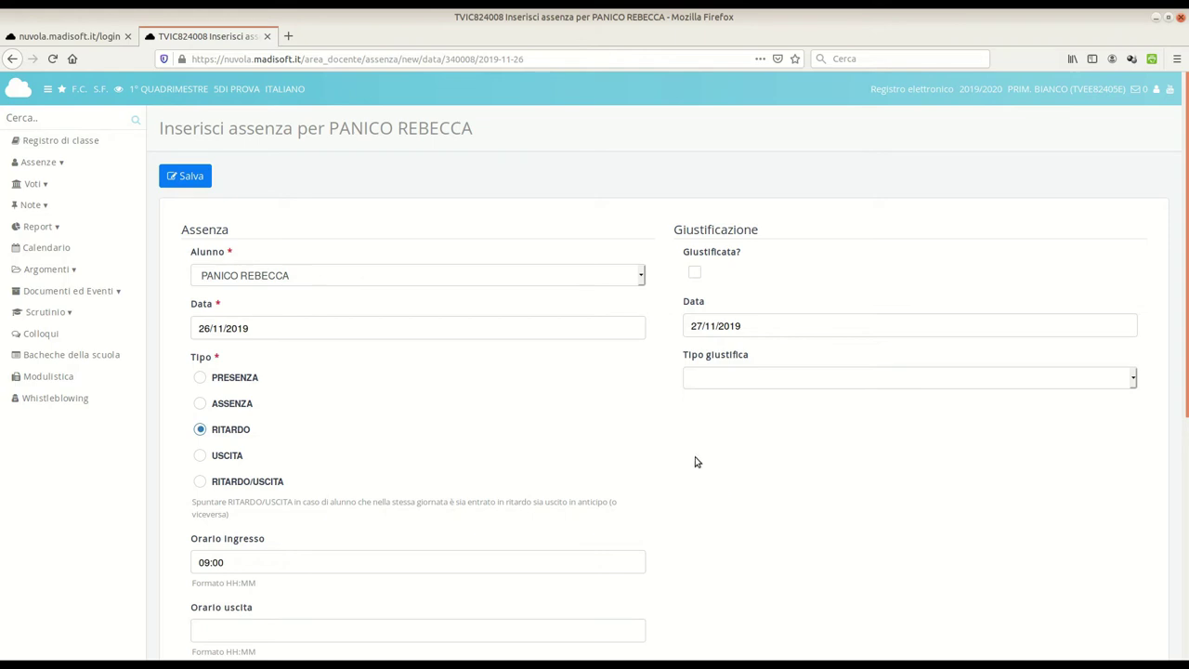
{"action": "left_click", "coordinate": [694, 273]}
{"action": "left_click", "coordinate": [750, 329]}
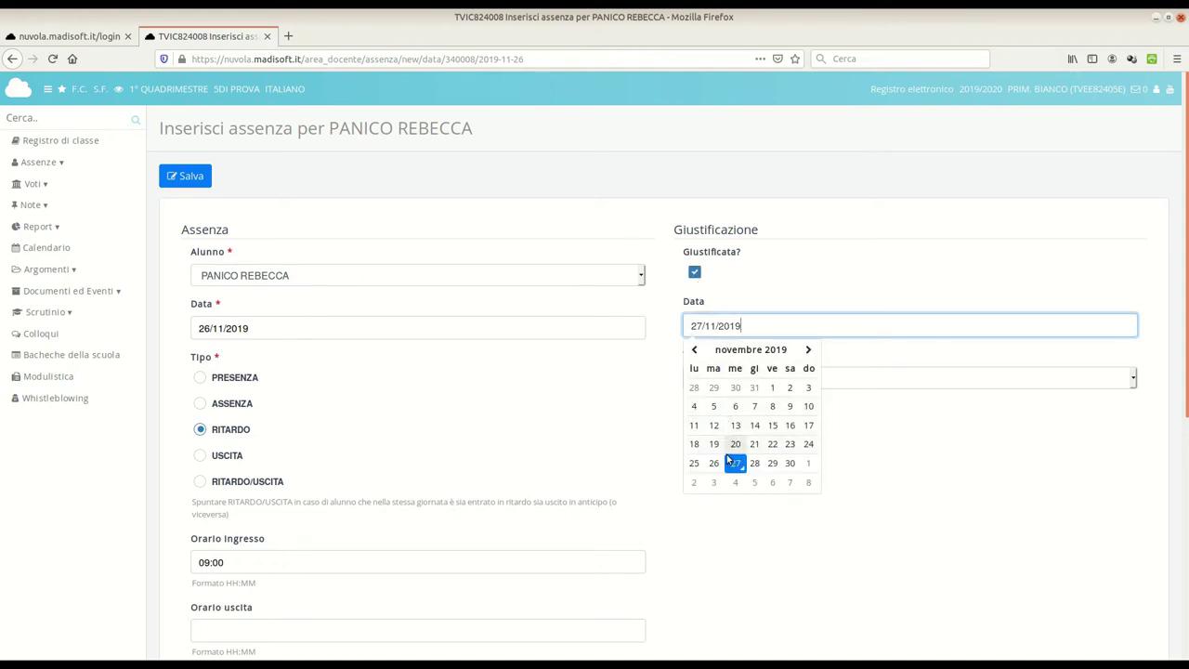
{"action": "left_click", "coordinate": [714, 464]}
{"action": "left_click", "coordinate": [710, 381]}
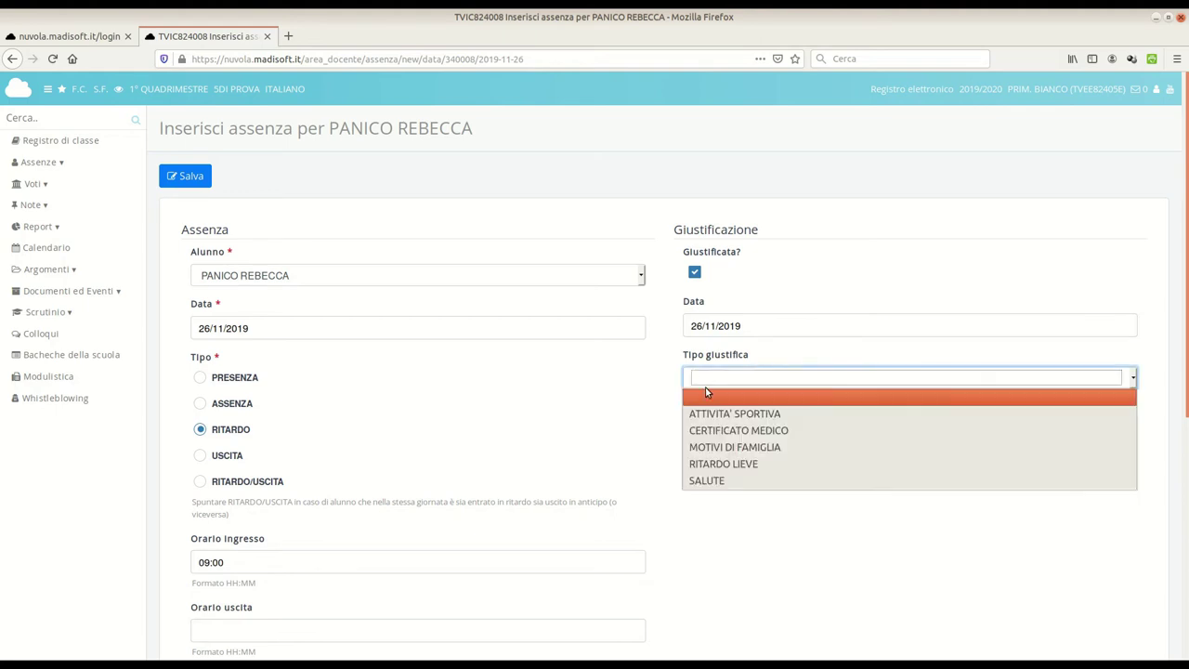
{"action": "left_click", "coordinate": [716, 464]}
{"action": "scroll", "coordinate": [785, 479], "scroll_direction": "down", "scroll_amount": 4}
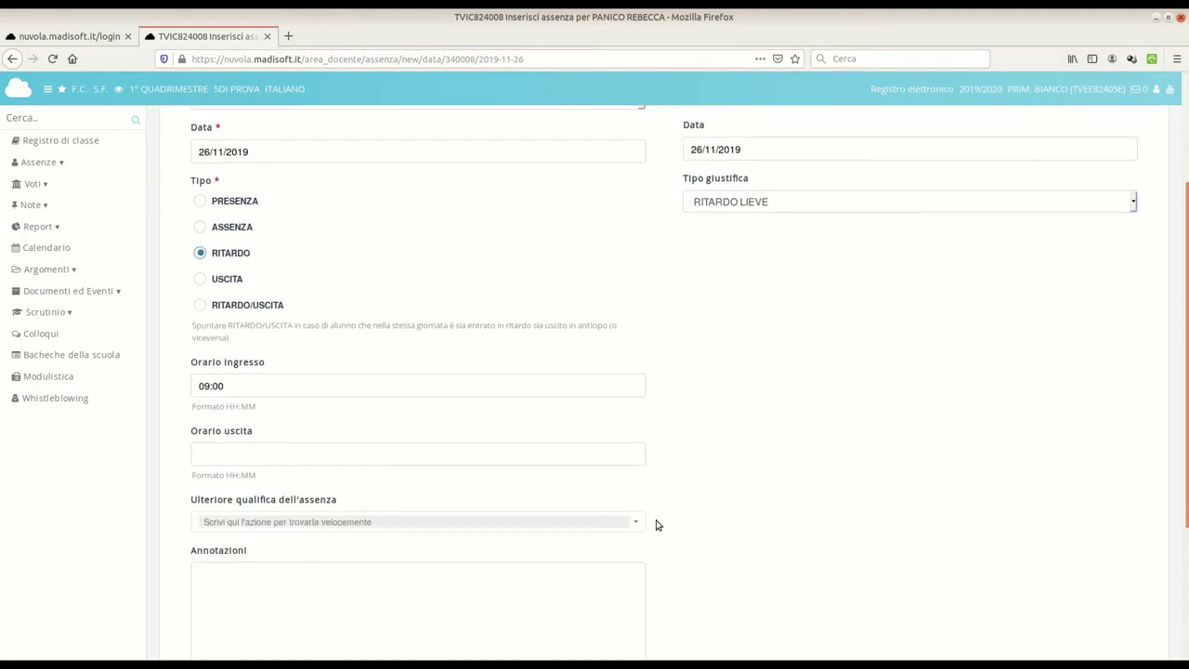
{"action": "scroll", "coordinate": [807, 528], "scroll_direction": "down", "scroll_amount": 4}
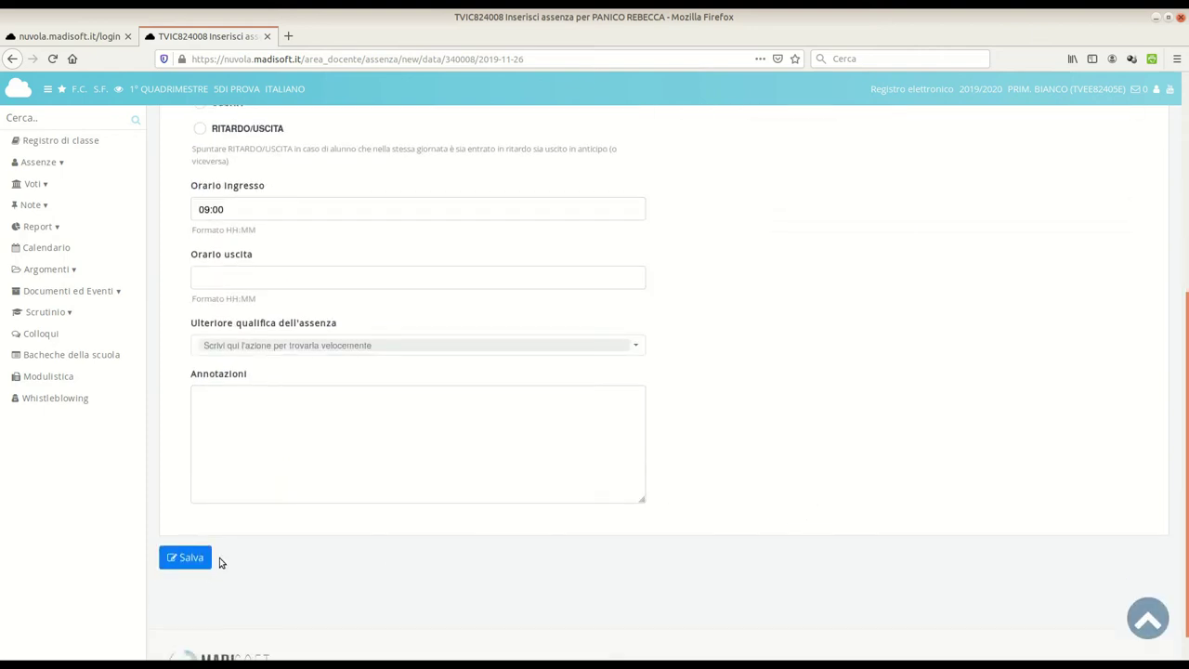
{"action": "left_click", "coordinate": [190, 558]}
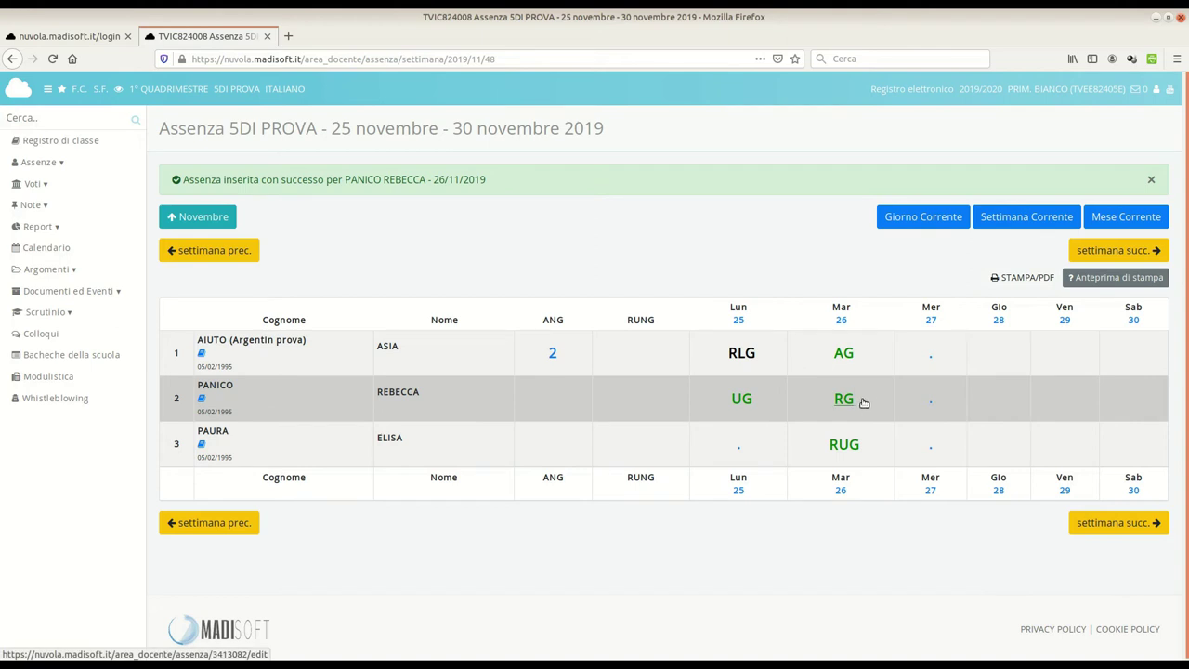
Reopen the second student's 26 November entry and change it to RITARDO/USCITA with exit time 11:00
{"action": "mouse_move", "coordinate": [862, 400]}
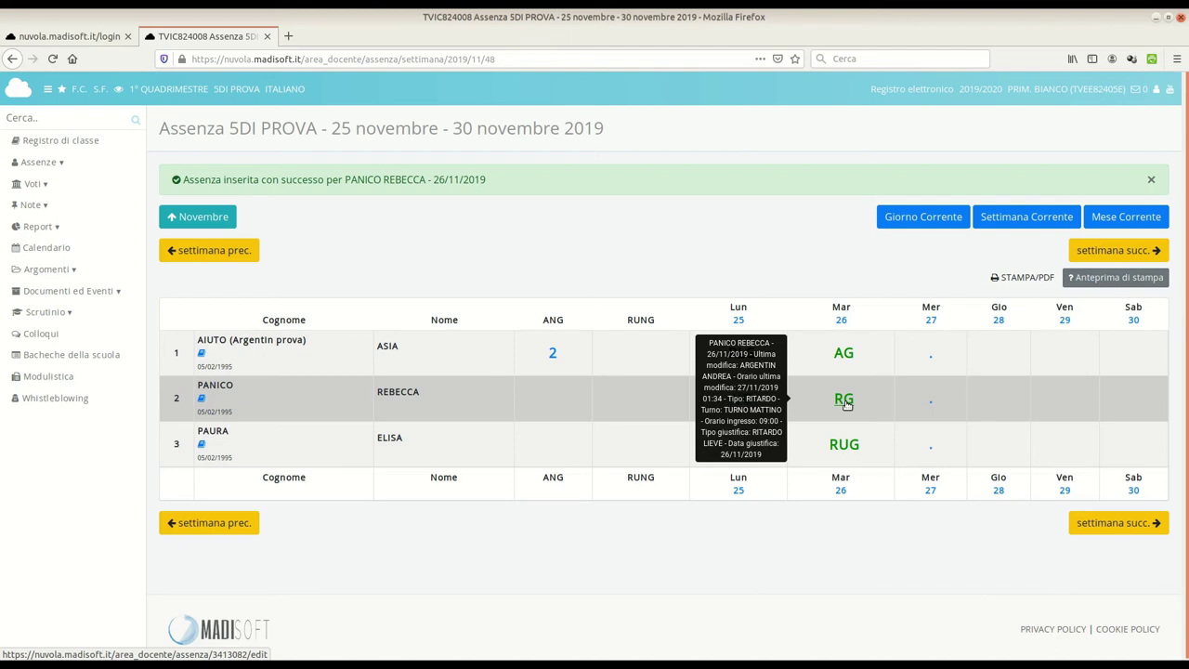
{"action": "left_click", "coordinate": [845, 401]}
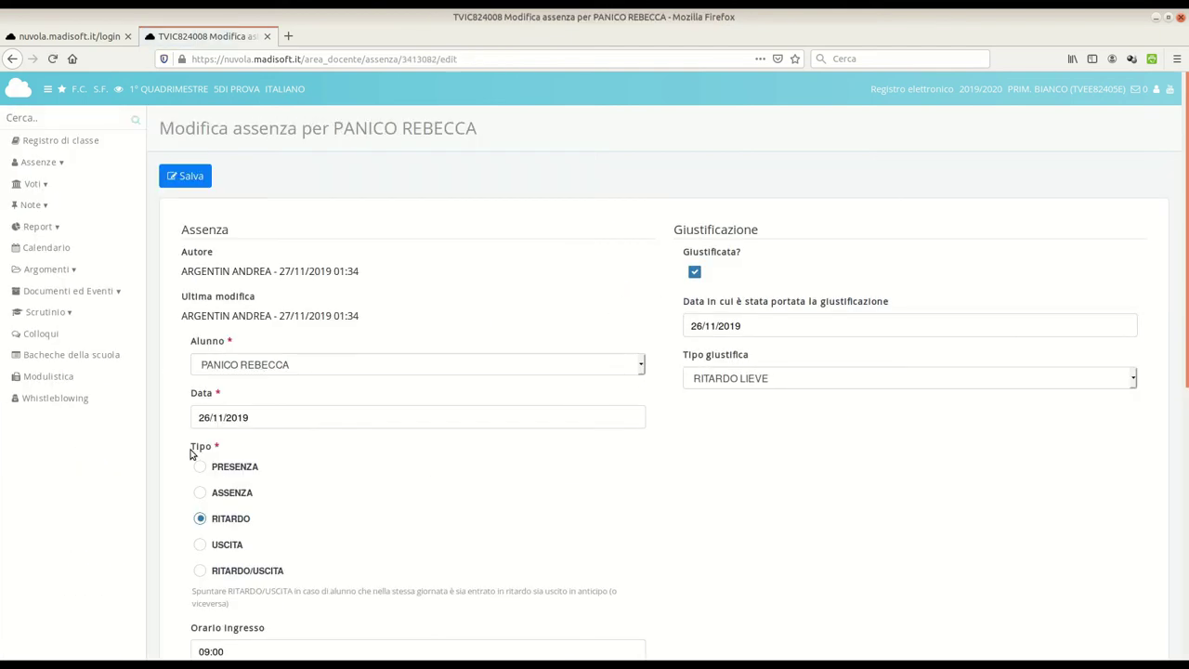
{"action": "left_click_drag", "start_coordinate": [189, 453], "coordinate": [290, 462]}
{"action": "left_click", "coordinate": [200, 572]}
{"action": "scroll", "coordinate": [791, 524], "scroll_direction": "down", "scroll_amount": 4}
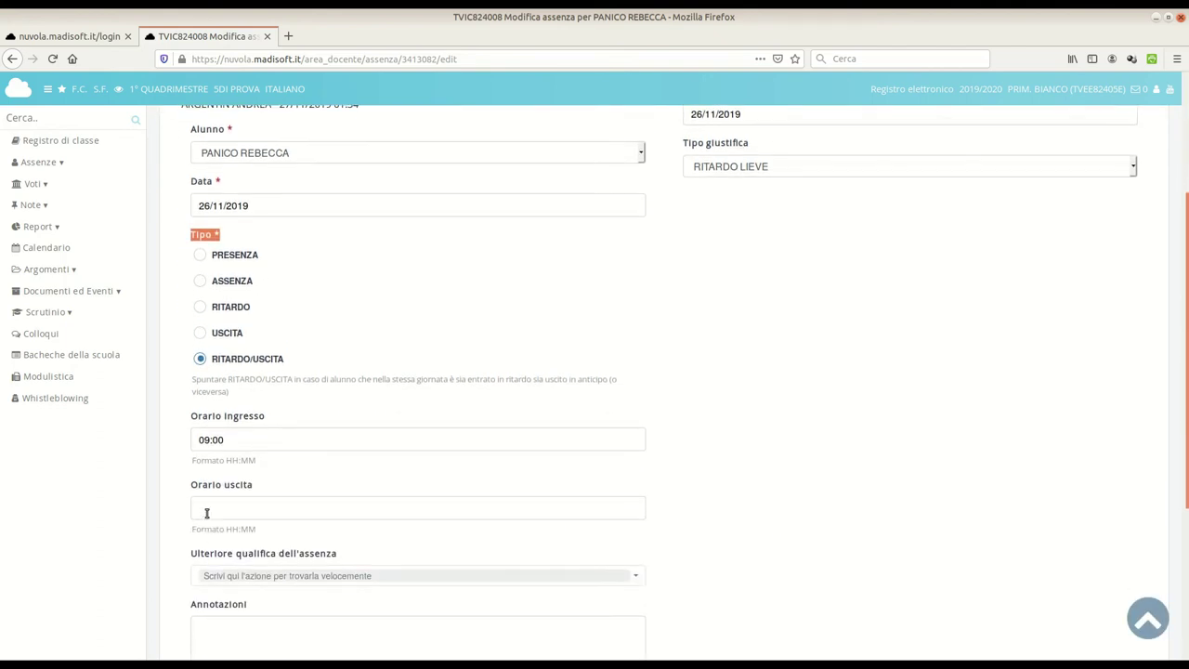
{"action": "left_click", "coordinate": [211, 506]}
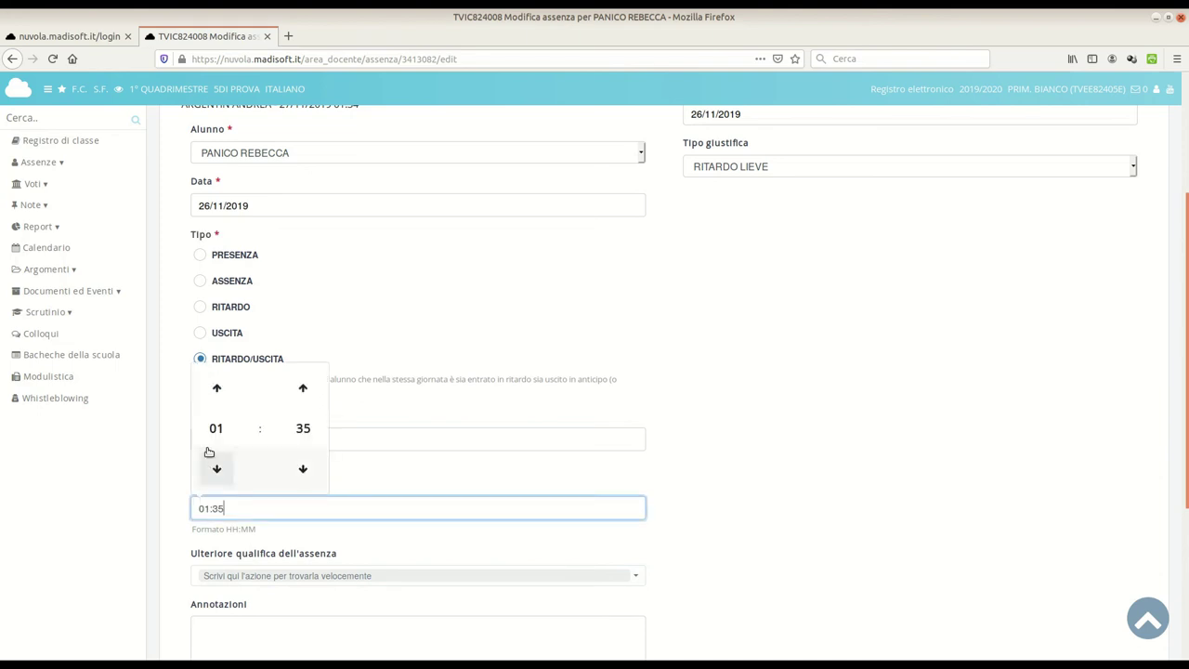
{"action": "left_click", "coordinate": [213, 427]}
{"action": "left_click", "coordinate": [305, 432]}
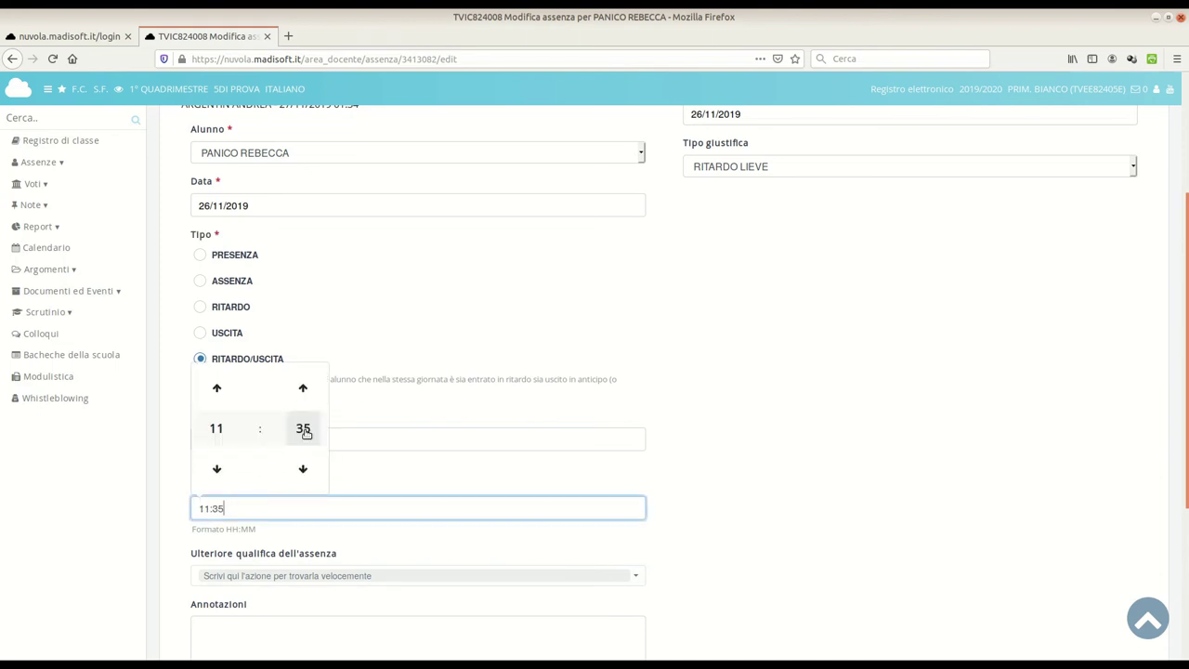
{"action": "left_click", "coordinate": [301, 435]}
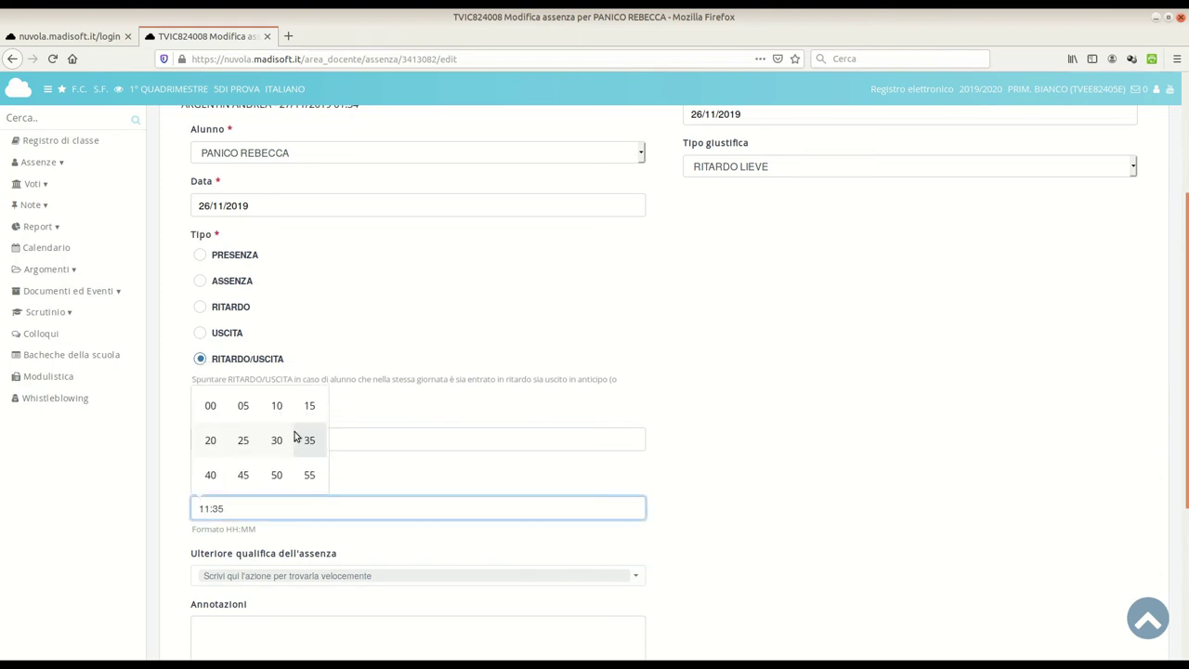
{"action": "left_click", "coordinate": [223, 407]}
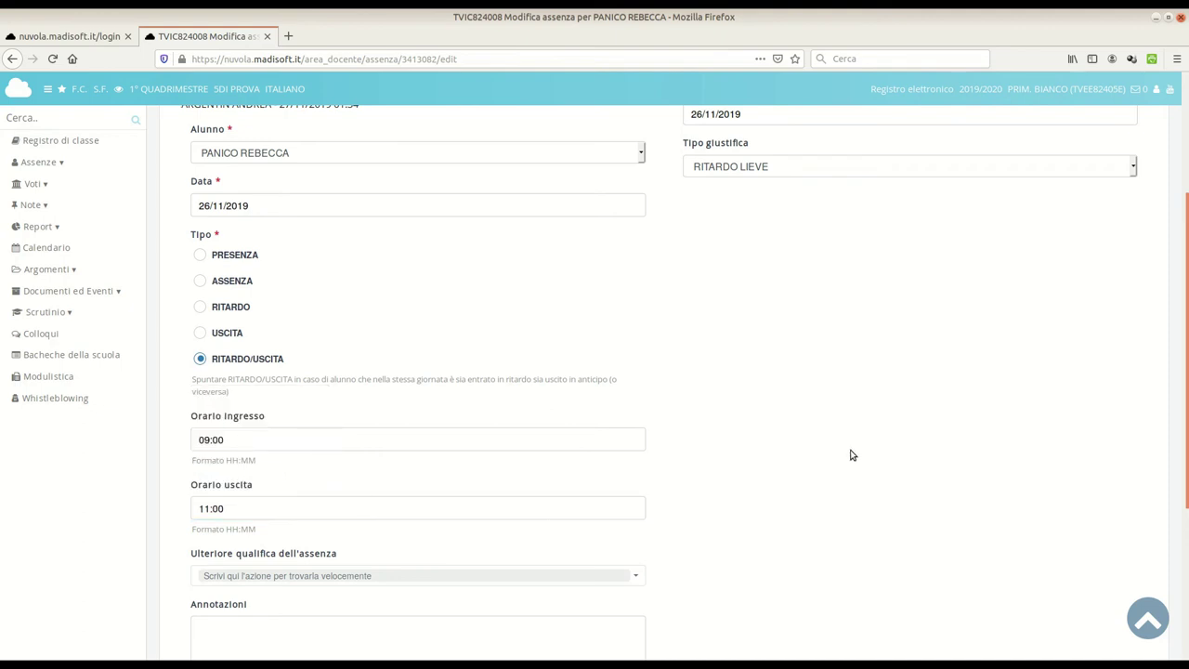
Change the entry's justification type to SALUTE and save the modified absence
{"action": "scroll", "coordinate": [852, 454], "scroll_direction": "up", "scroll_amount": 2}
{"action": "scroll", "coordinate": [851, 454], "scroll_direction": "up", "scroll_amount": 3}
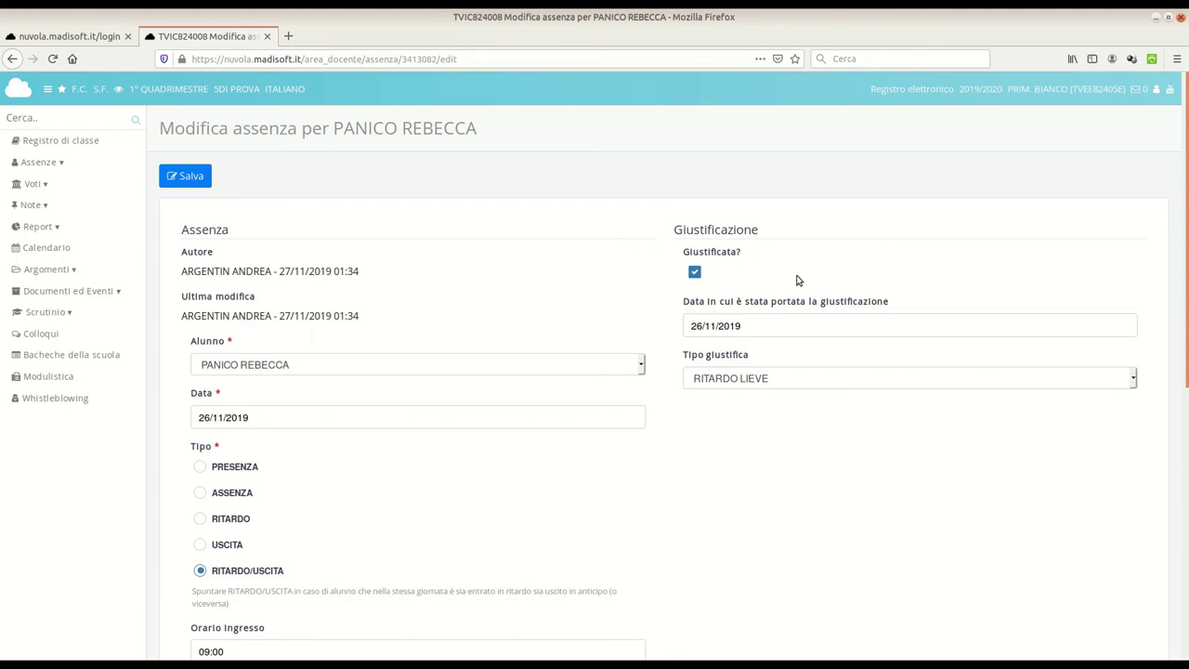
{"action": "left_click", "coordinate": [828, 377]}
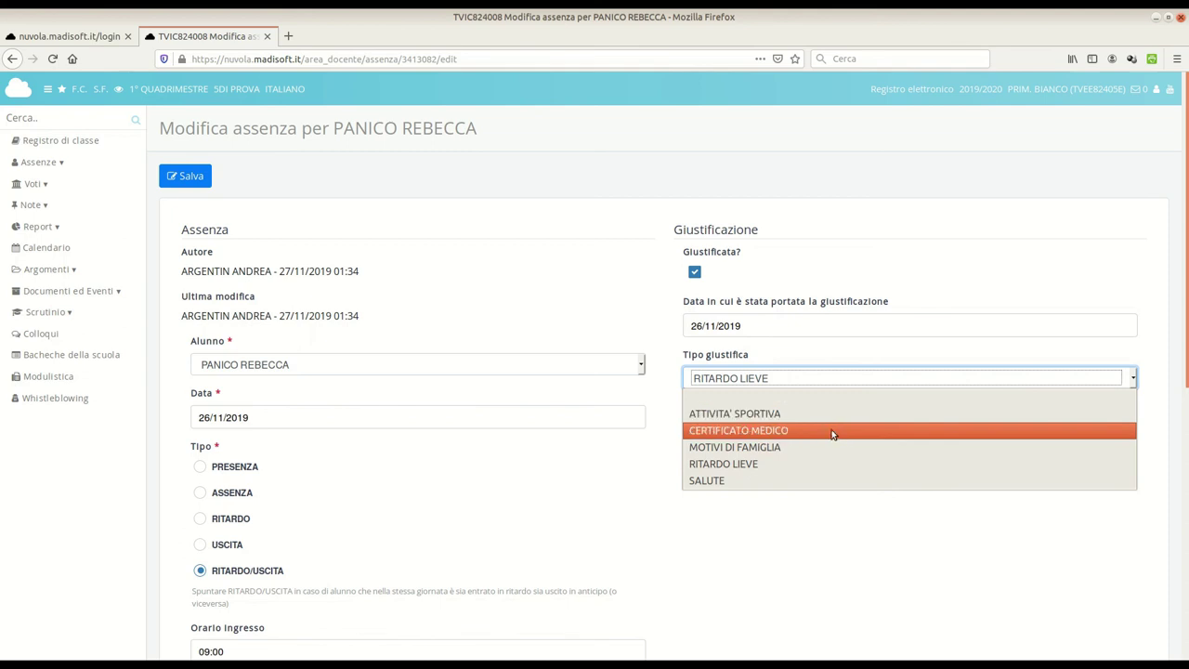
{"action": "left_click", "coordinate": [824, 479]}
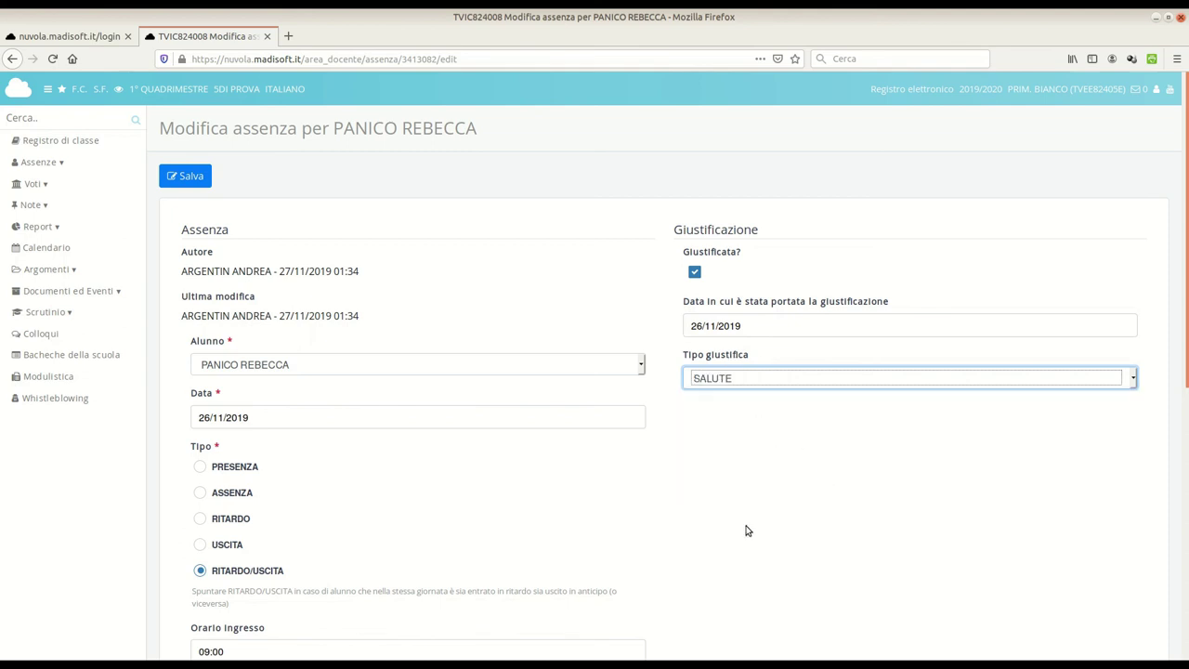
{"action": "left_click", "coordinate": [182, 186]}
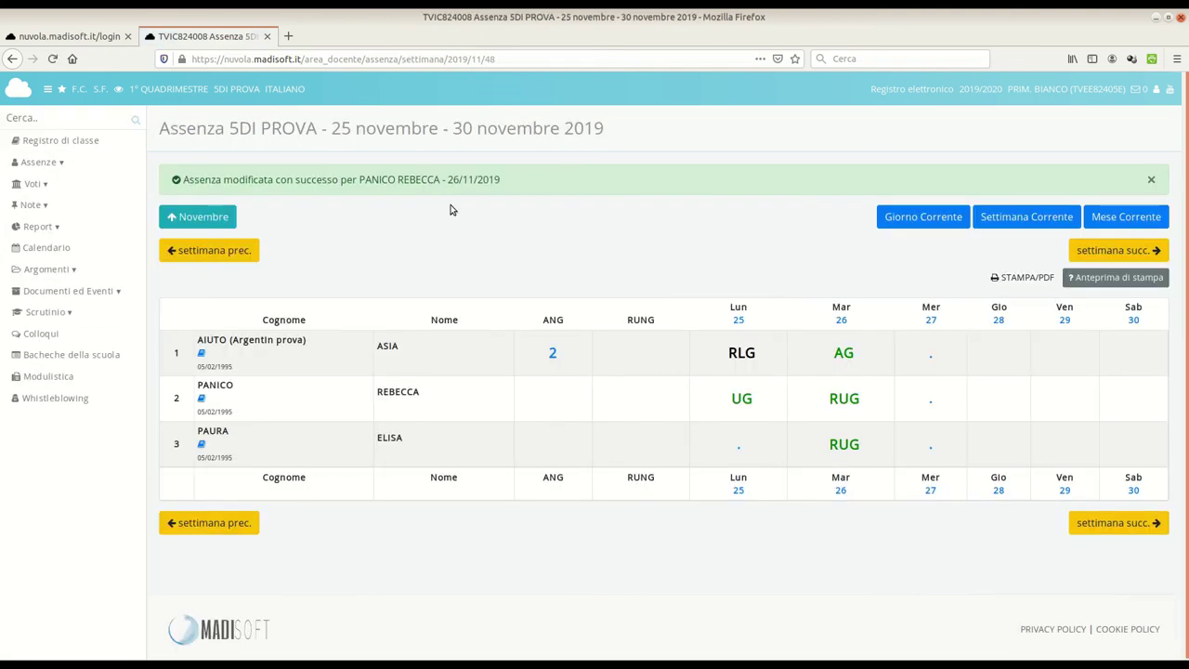
{"action": "left_click_drag", "start_coordinate": [184, 179], "coordinate": [508, 182]}
{"action": "left_click", "coordinate": [529, 221]}
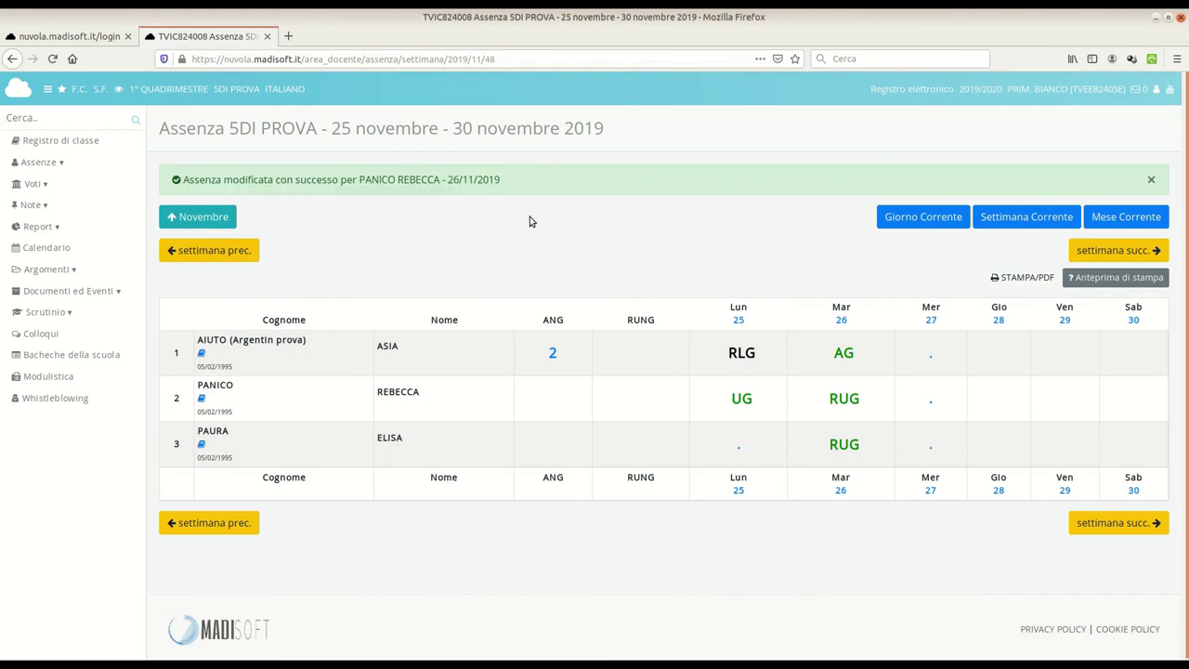